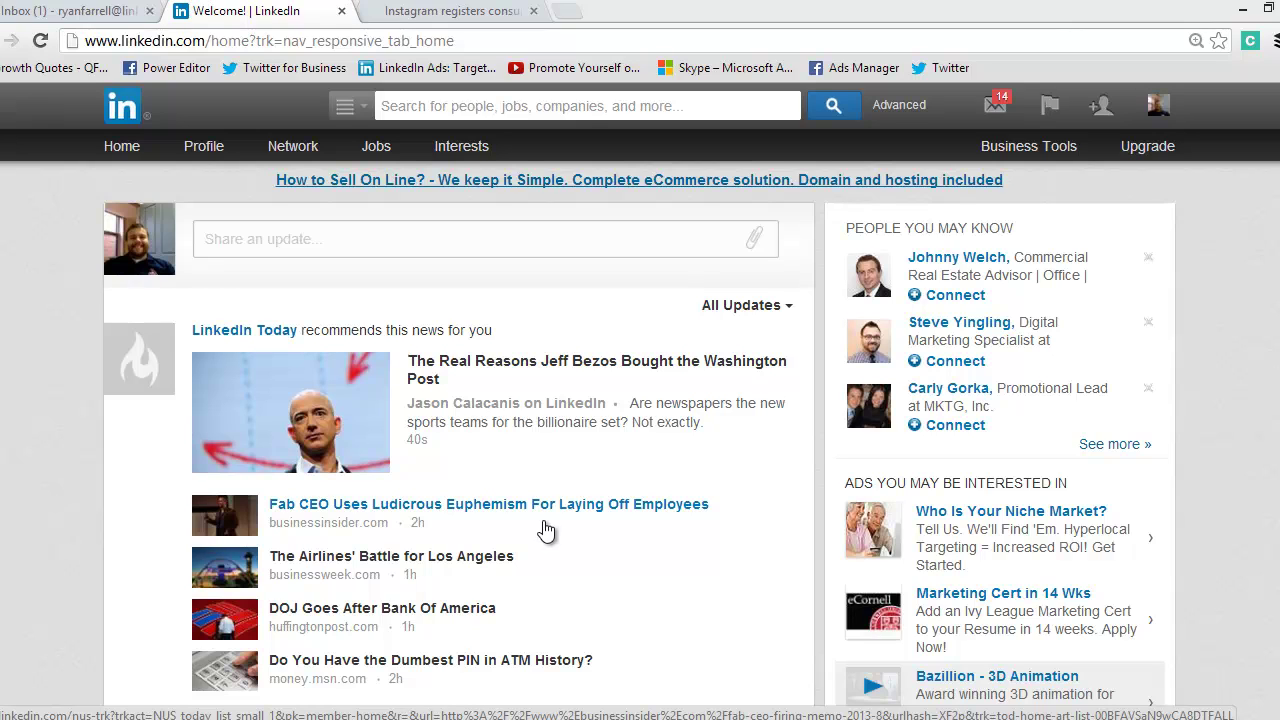
Open the On Startups - The Community For Entrepreneurs group from the Your Groups list
{"action": "mouse_move", "coordinate": [478, 150]}
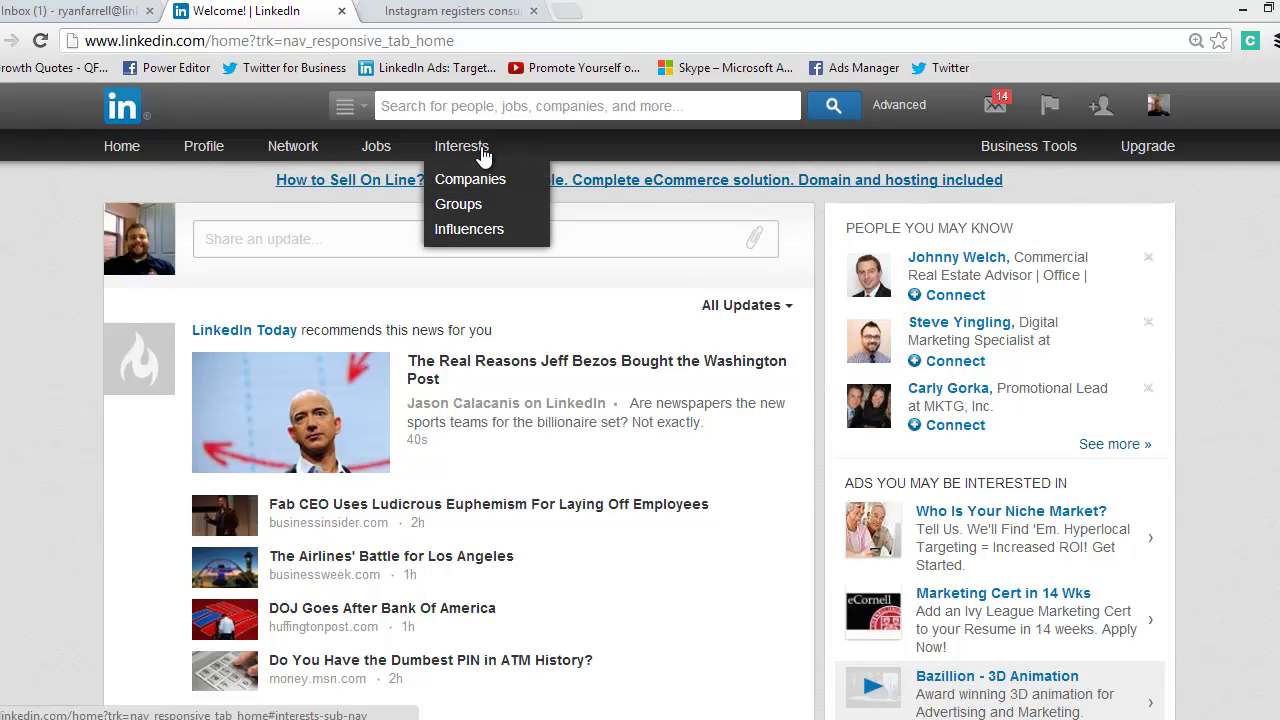
{"action": "left_click", "coordinate": [457, 205]}
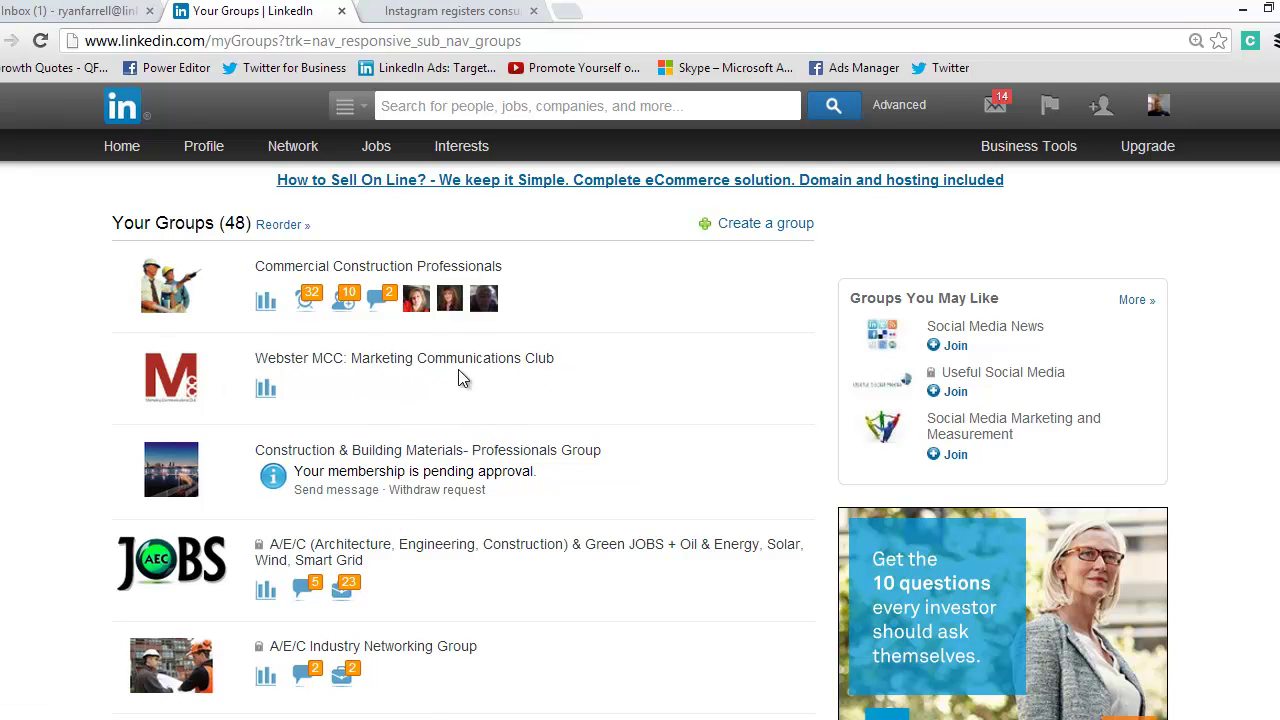
{"action": "scroll", "coordinate": [418, 400], "scroll_direction": "down", "scroll_amount": 18}
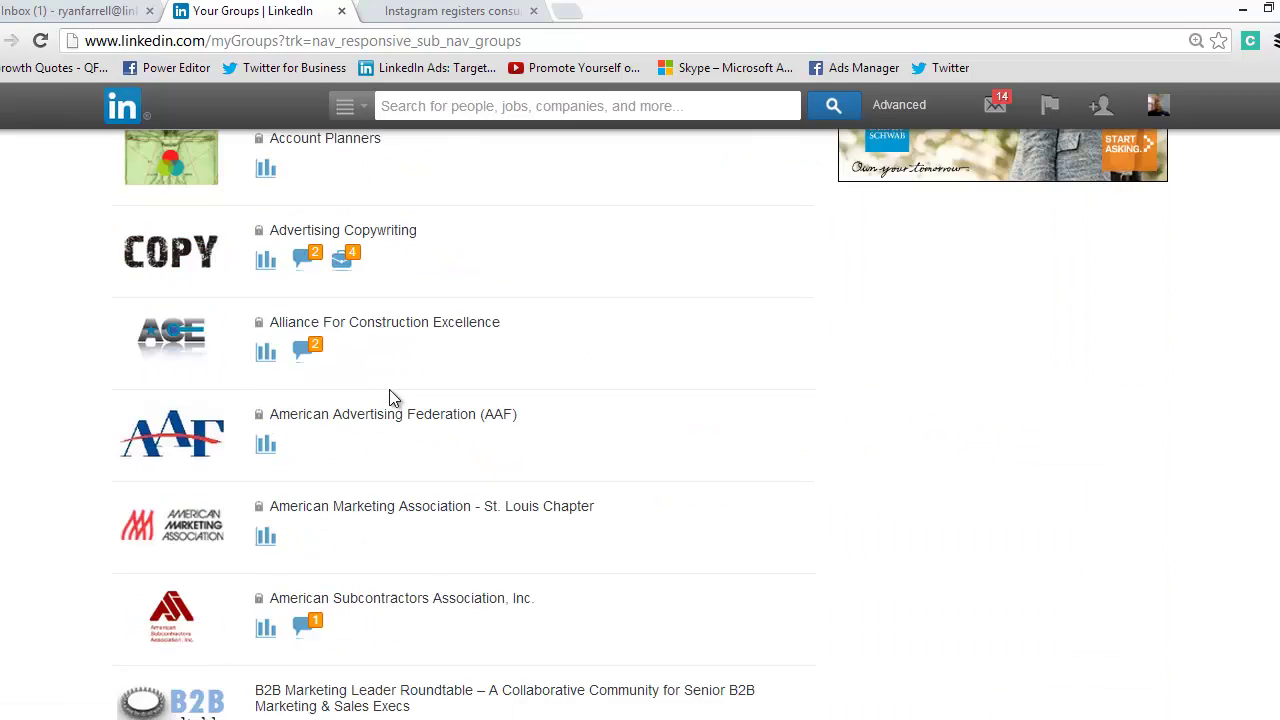
{"action": "scroll", "coordinate": [380, 414], "scroll_direction": "down", "scroll_amount": 16}
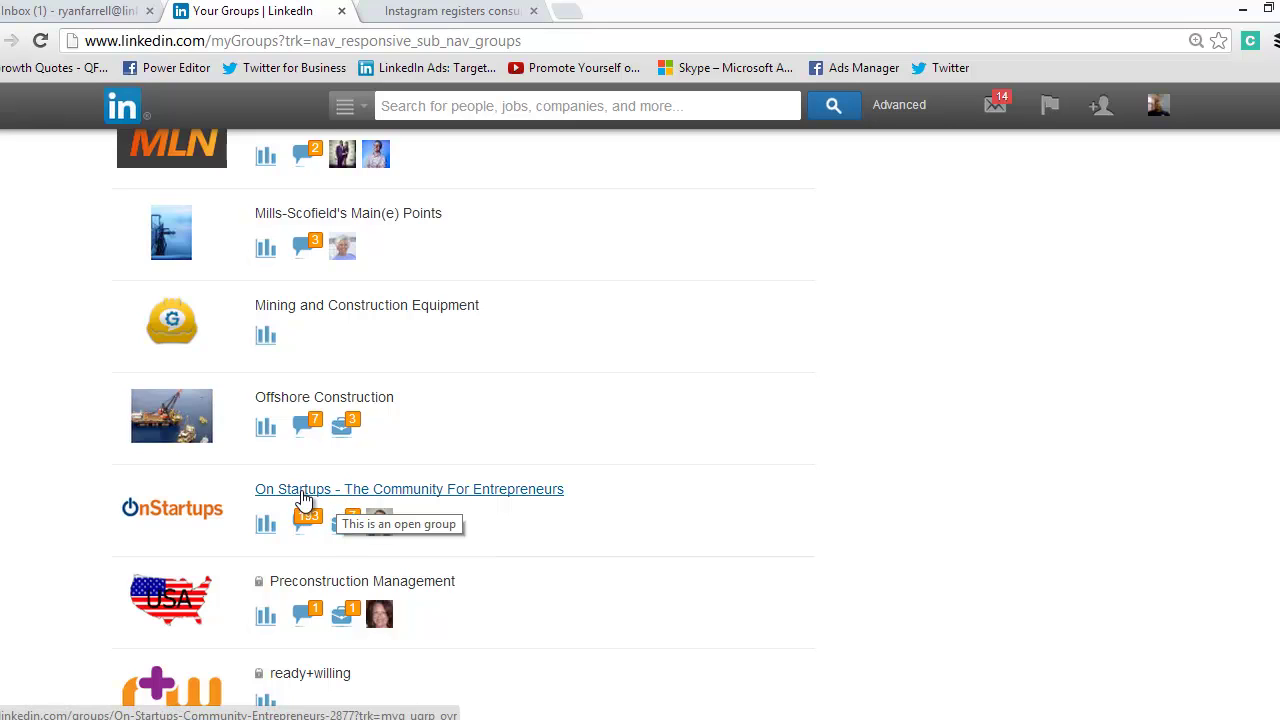
{"action": "left_click", "coordinate": [304, 492]}
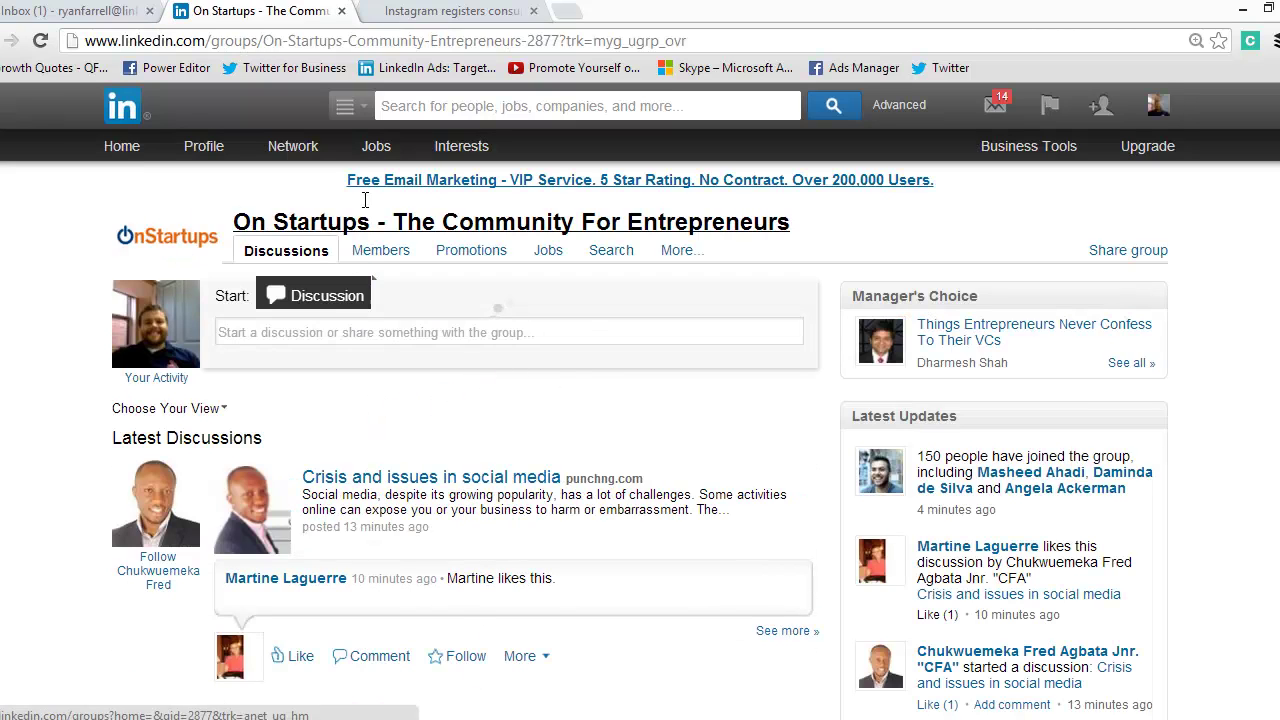
Start a new group discussion with the copied mobilemarketer.com Instagram engagement article link attached
{"action": "left_click", "coordinate": [441, 11]}
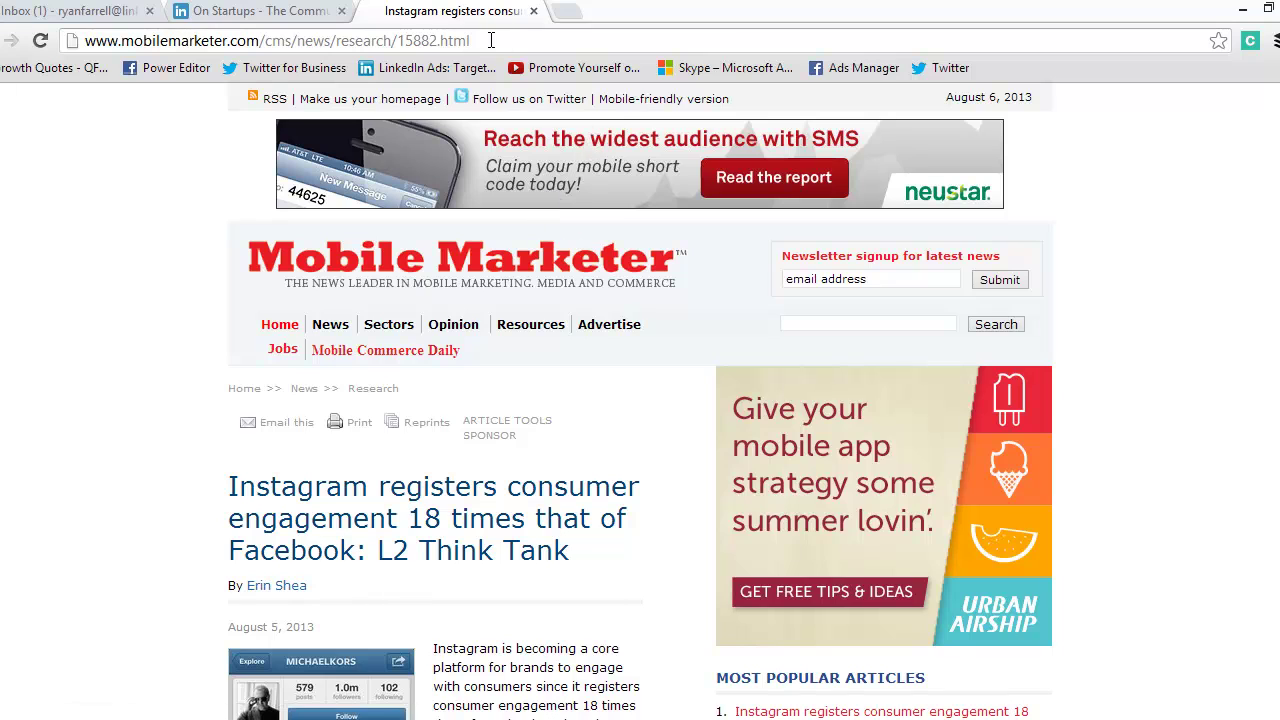
{"action": "left_click", "coordinate": [491, 40]}
{"action": "key", "text": "ctrl+c"}
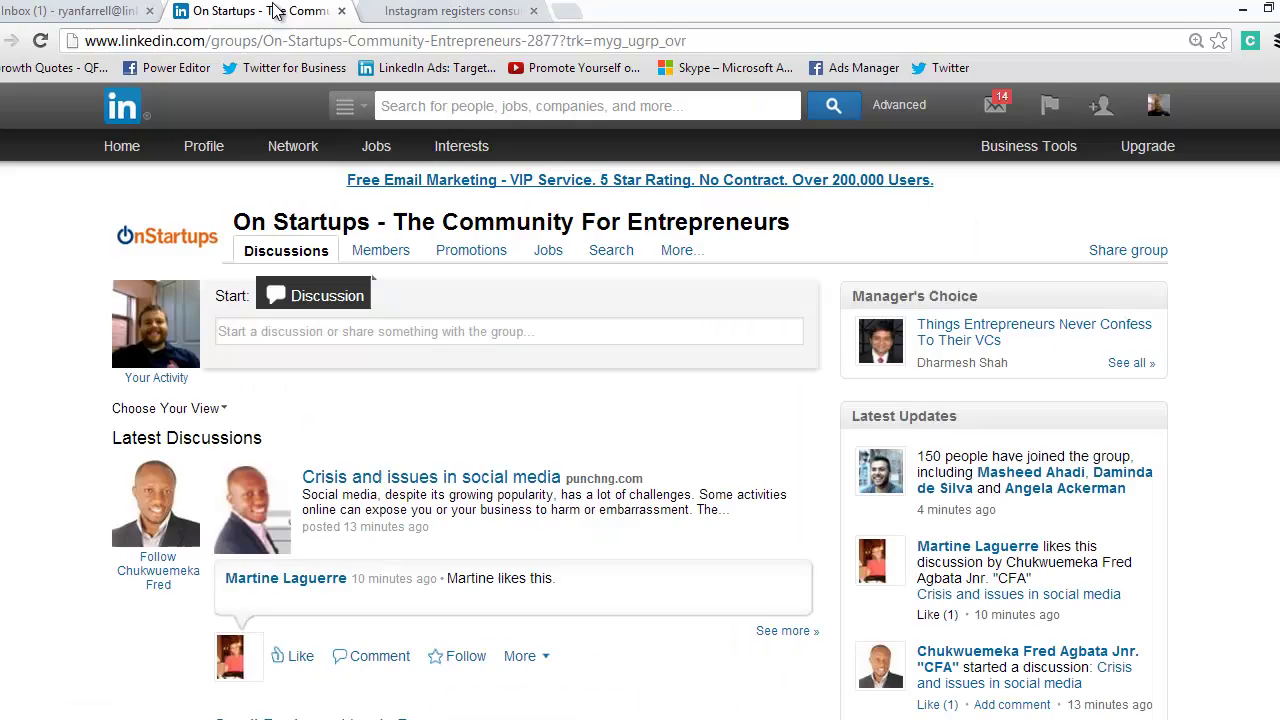
{"action": "left_click", "coordinate": [300, 12]}
{"action": "left_click", "coordinate": [368, 340]}
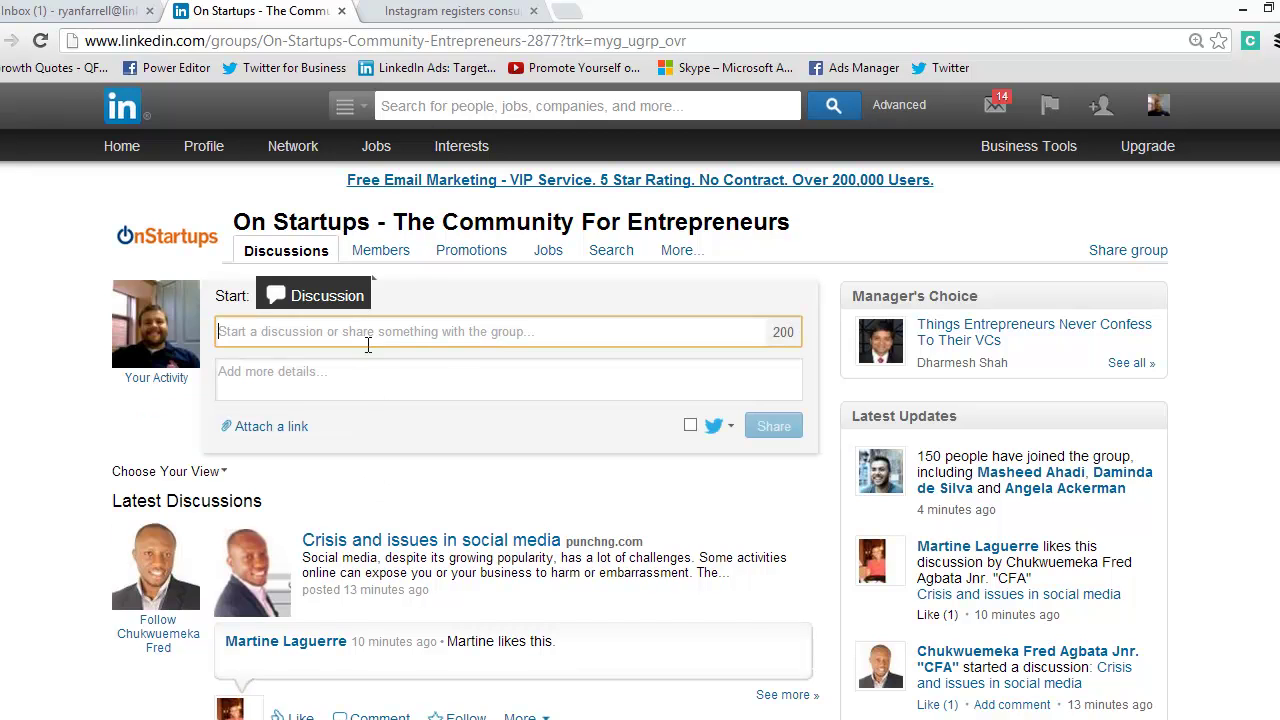
{"action": "left_click", "coordinate": [270, 428]}
{"action": "left_click", "coordinate": [300, 460]}
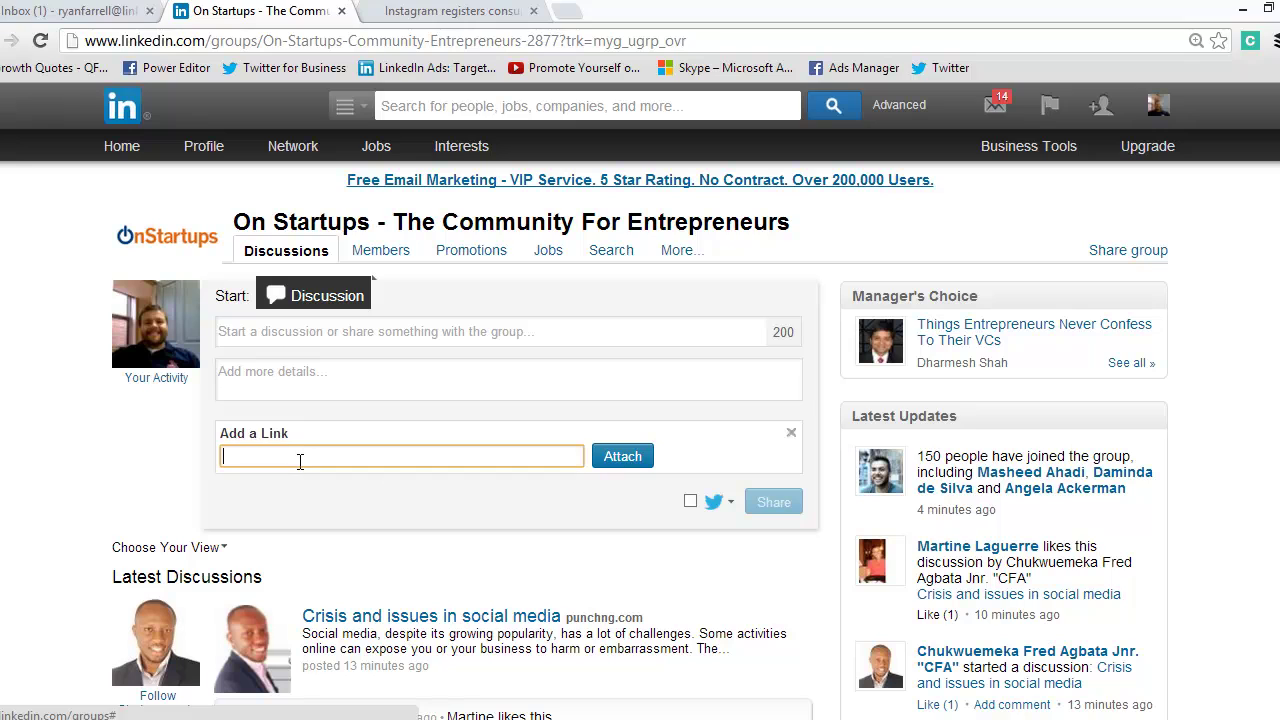
{"action": "key", "text": "ctrl+v"}
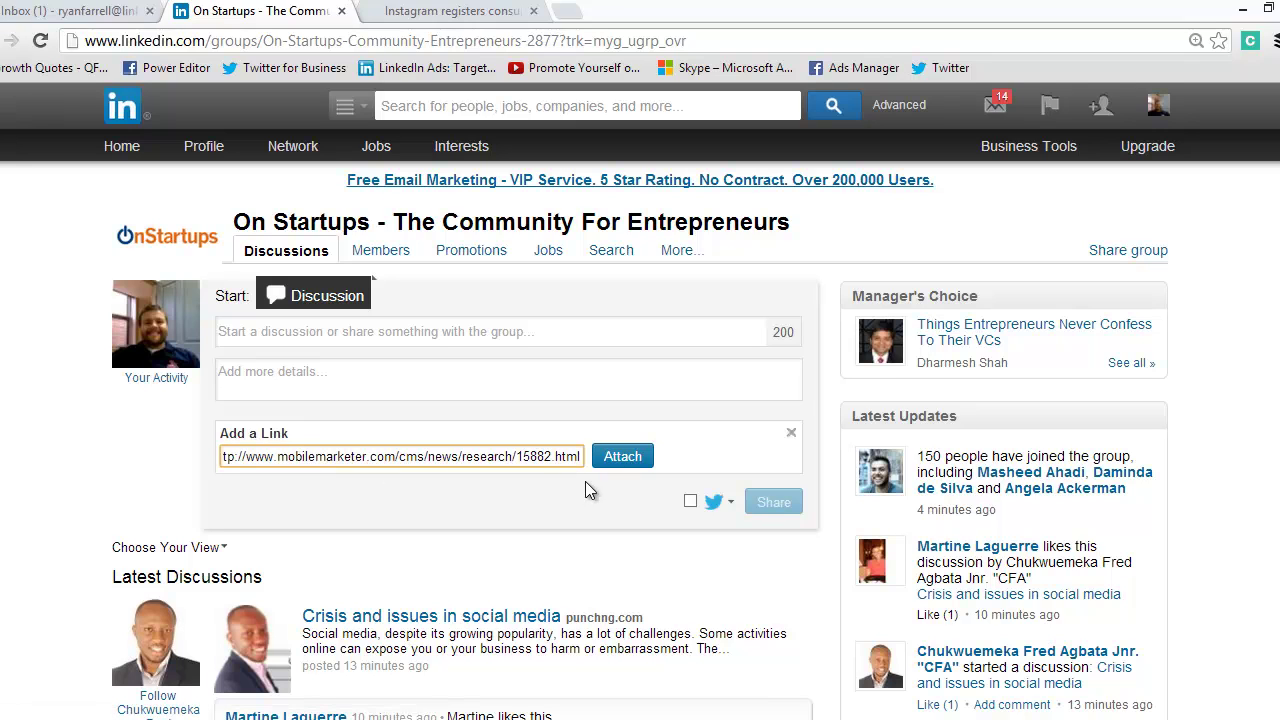
{"action": "left_click", "coordinate": [640, 457]}
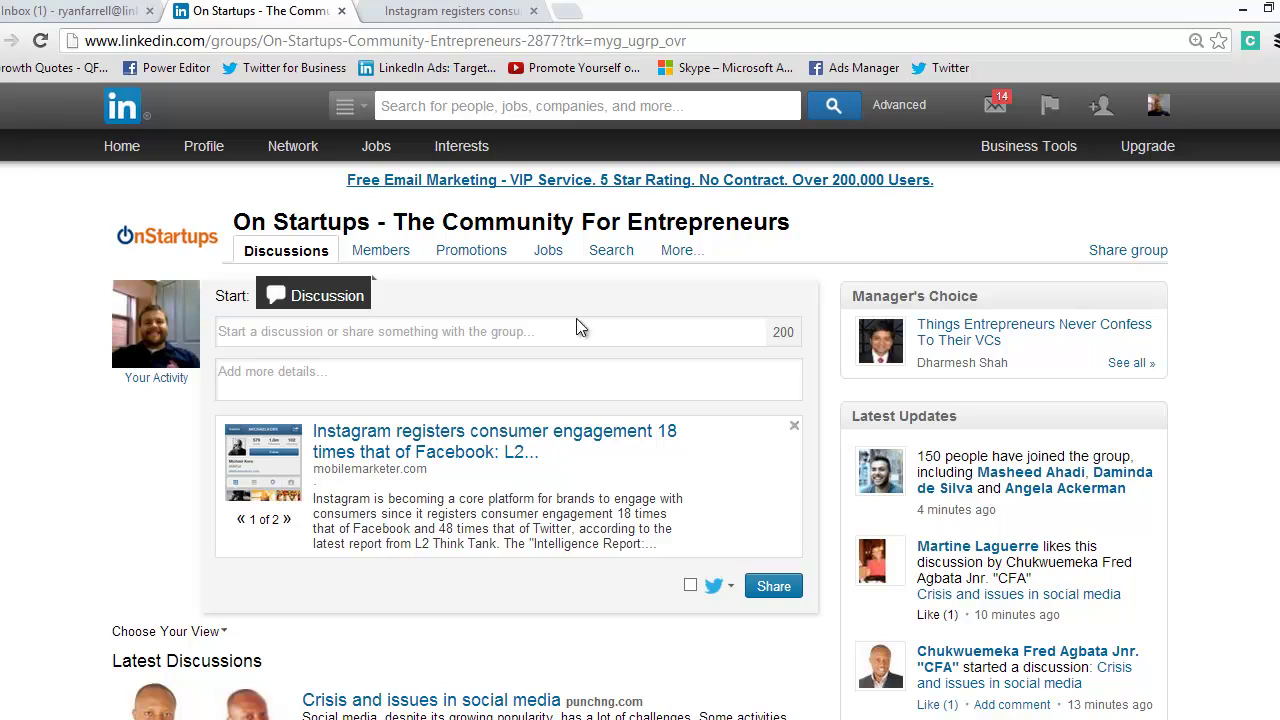
{"action": "left_click", "coordinate": [462, 10]}
Title the discussion with the Instagram engagement article headline copied from the article tab
{"action": "left_click_drag", "start_coordinate": [229, 480], "coordinate": [580, 553]}
{"action": "key", "text": "ctrl+c"}
{"action": "left_click", "coordinate": [258, 11]}
{"action": "left_click", "coordinate": [368, 338]}
{"action": "key", "text": "ctrl+v"}
{"action": "left_click", "coordinate": [382, 376]}
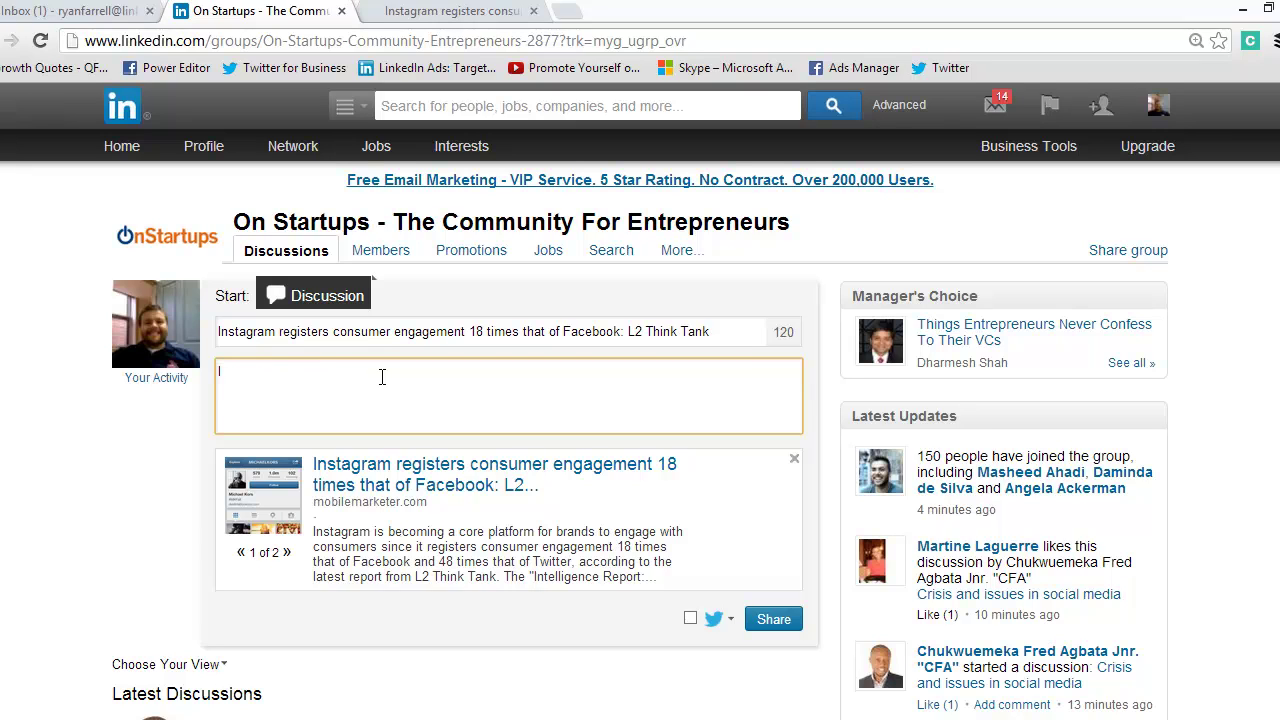
Add the details 'In what ways can B2B businesses more effectively utilize more visual social media outlets?'
{"action": "type", "text": "In what ways can B2BC"}
{"action": "key", "text": "BackSpace"}
{"action": "key", "text": "BackSpace"}
{"action": "key", "text": "BackSpace"}
{"action": "type", "text": "2B"}
{"action": "key", "text": "BackSpace"}
{"action": "type", "text": "B "}
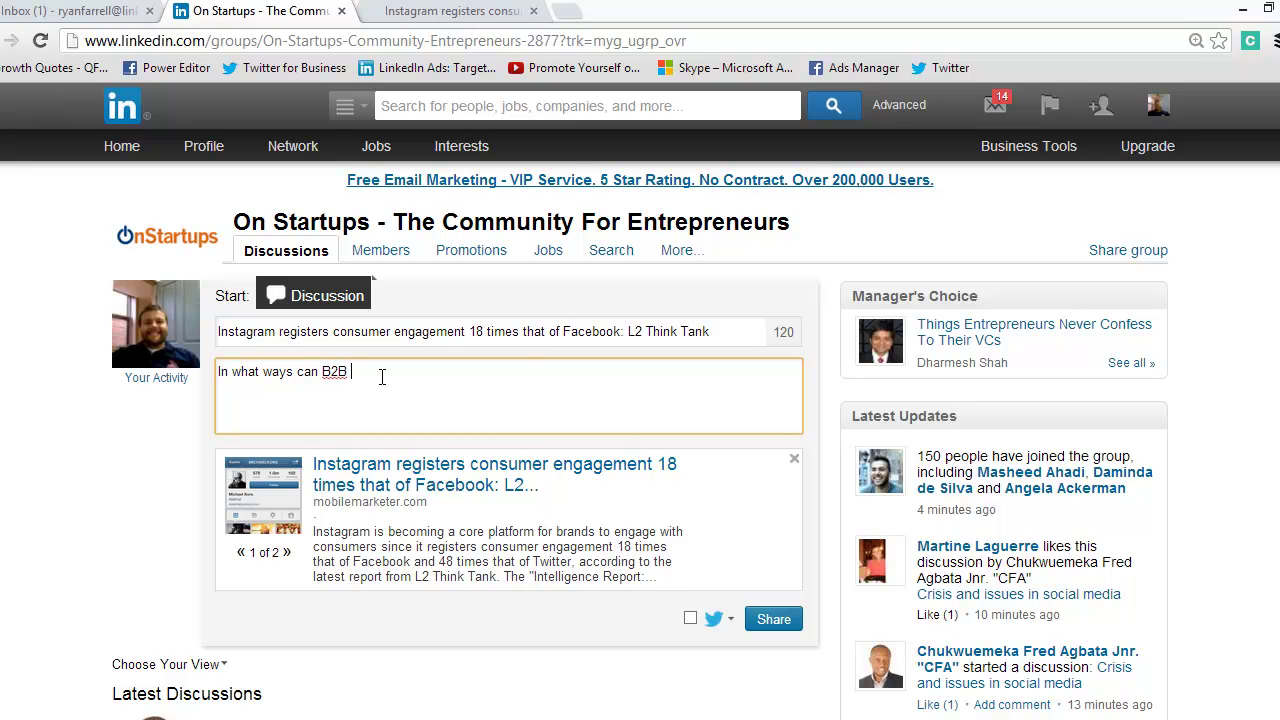
{"action": "type", "text": "businesses more effectively utiliz"}
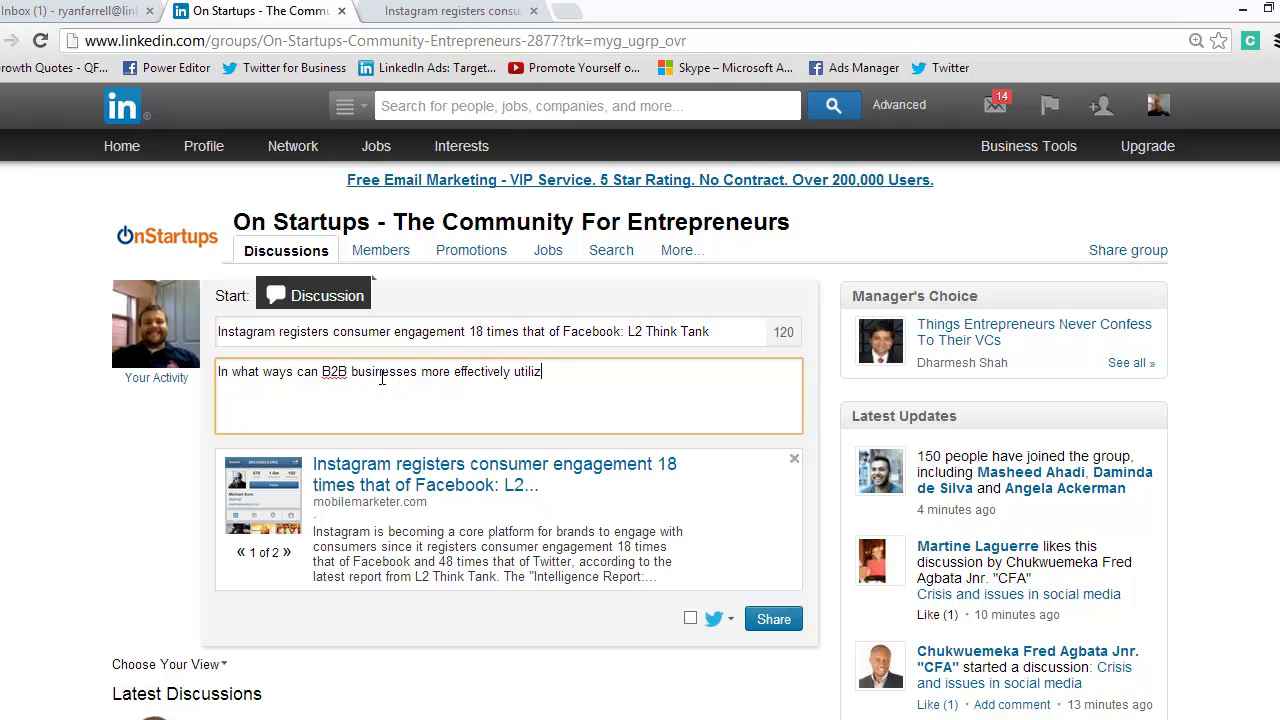
{"action": "type", "text": "e more visual social me"}
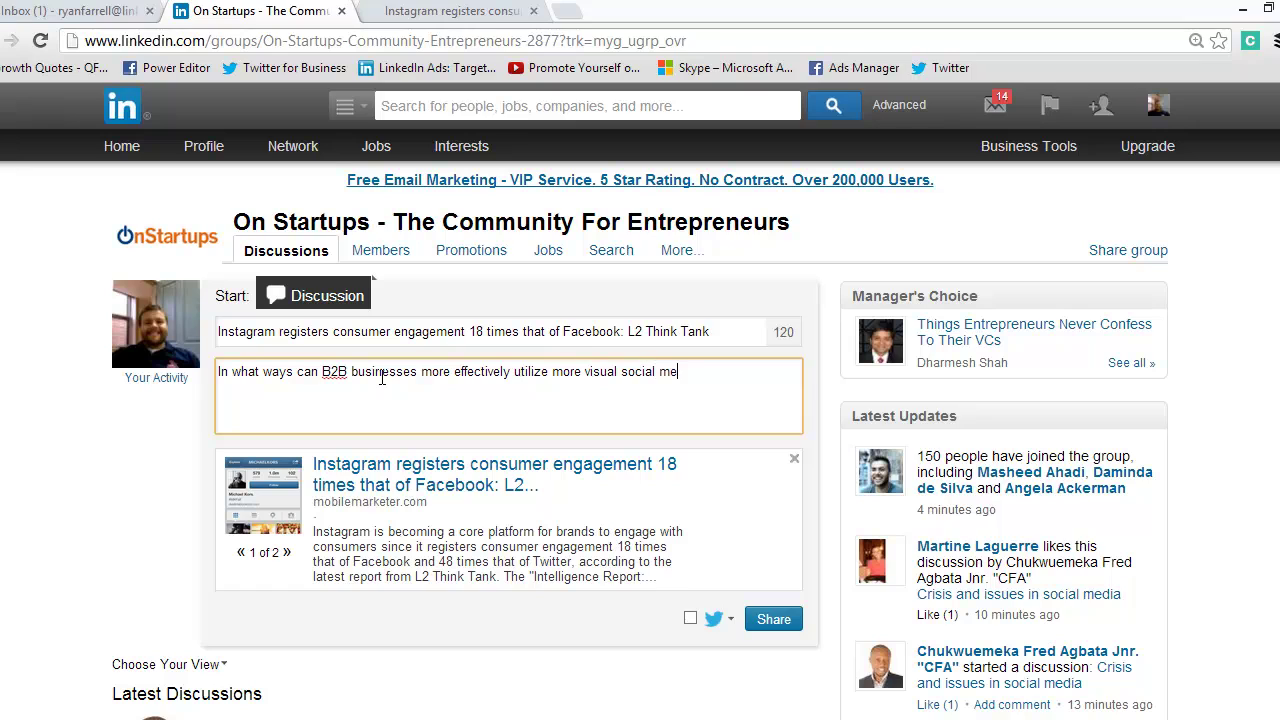
{"action": "type", "text": "dia outlets?"}
{"action": "left_click_drag", "start_coordinate": [248, 371], "coordinate": [257, 371]}
Share the discussion to the On Startups group, then view the group's Members list
{"action": "key", "text": "Left"}
{"action": "key", "text": "Left"}
{"action": "left_click", "coordinate": [775, 621]}
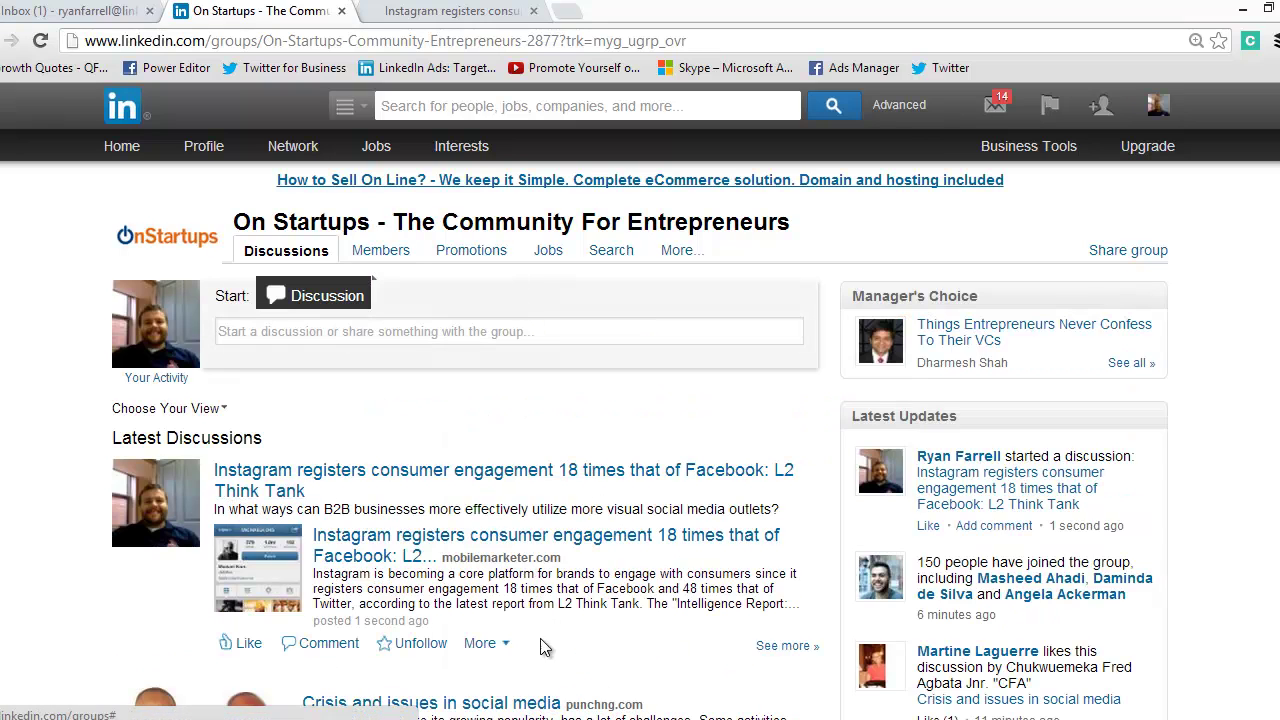
{"action": "left_click", "coordinate": [372, 252]}
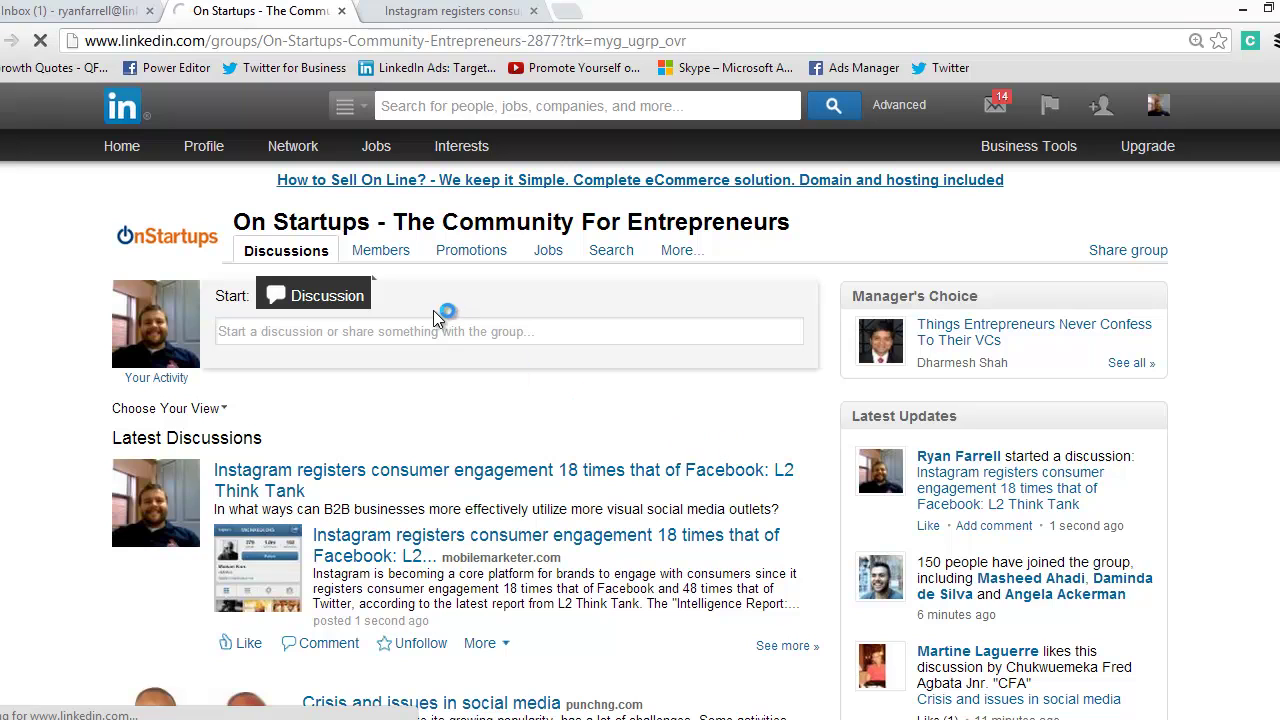